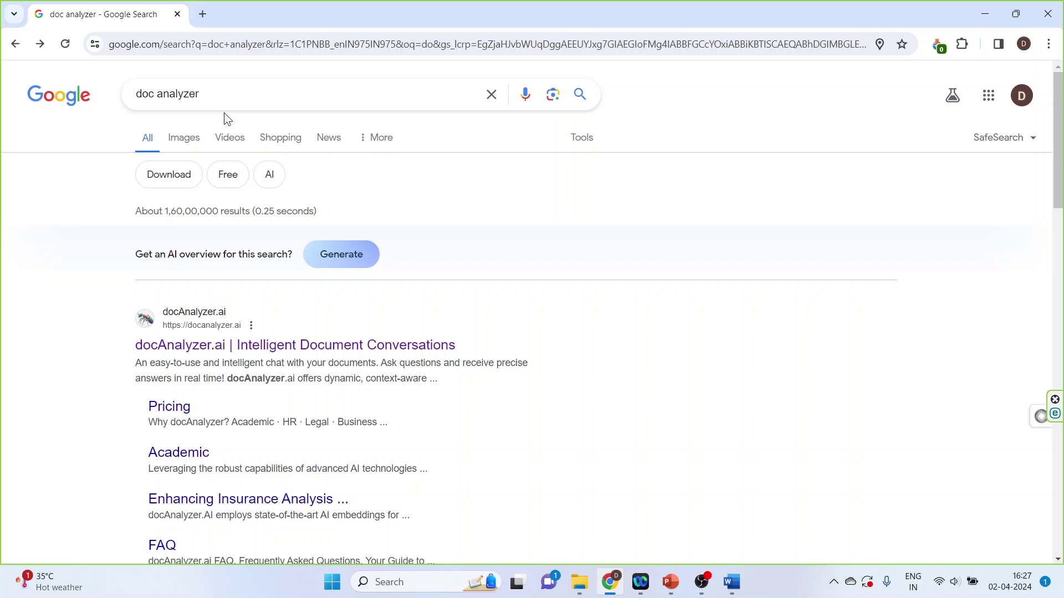
- Open the docAnalyzer.ai site and start a new PDF upload from the documents overview
left_click(209, 349)
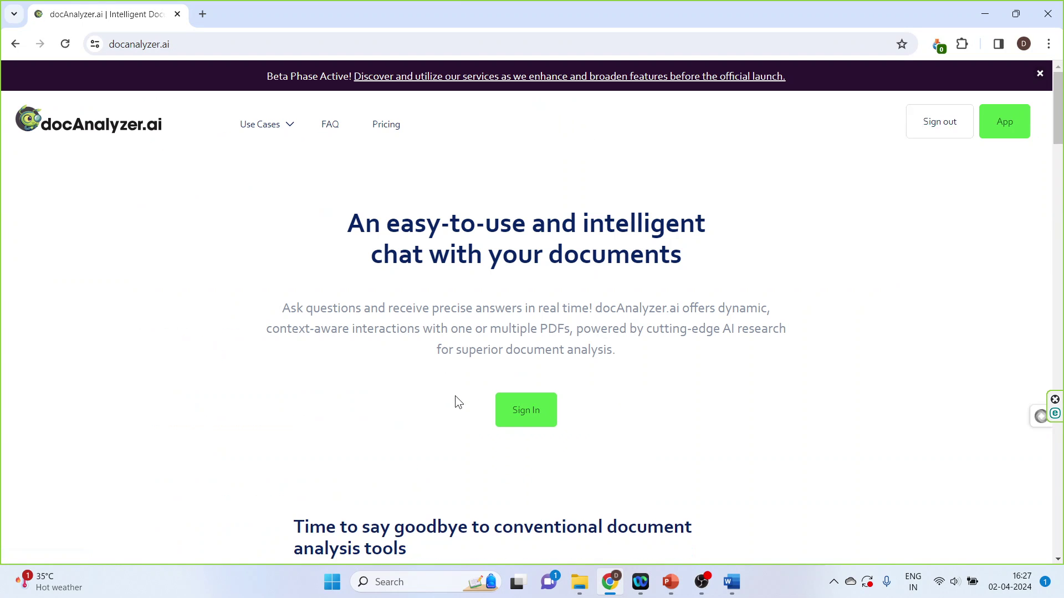
left_click(527, 421)
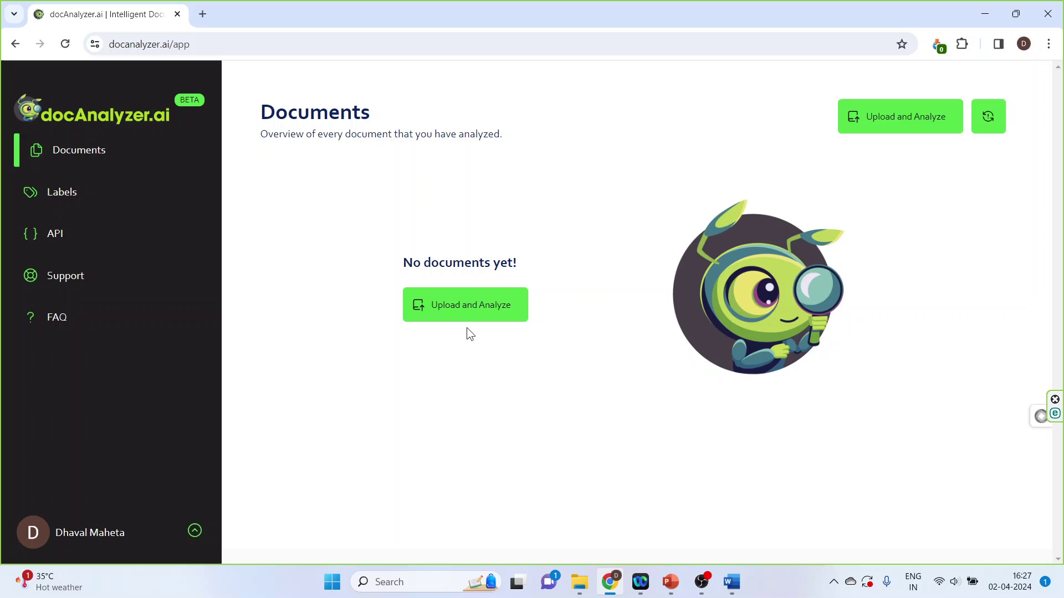
left_click(463, 313)
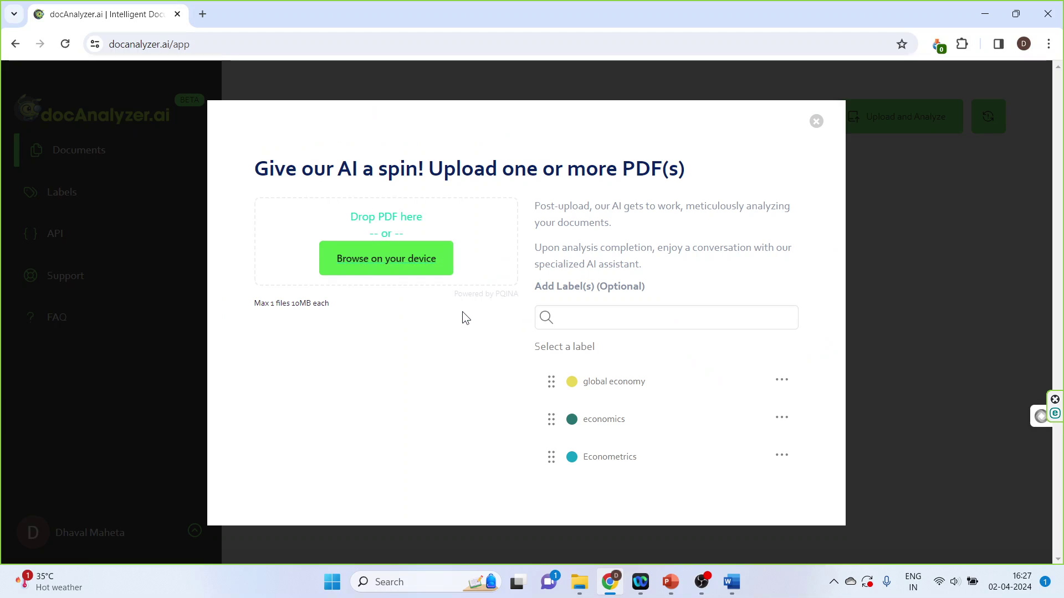
- Upload 'ARDL Model between Brent Crude Oil and WTI Oil.pdf' from the computer for analysis
left_click(411, 265)
scroll(544, 268, "down", 2)
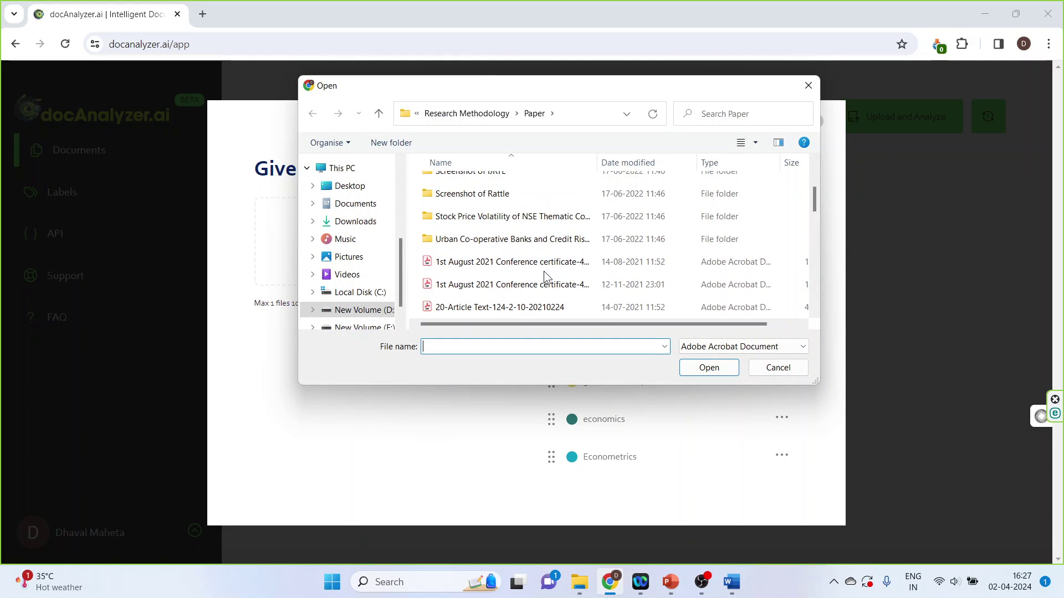
scroll(543, 279, "down", 3)
scroll(510, 284, "up", 1)
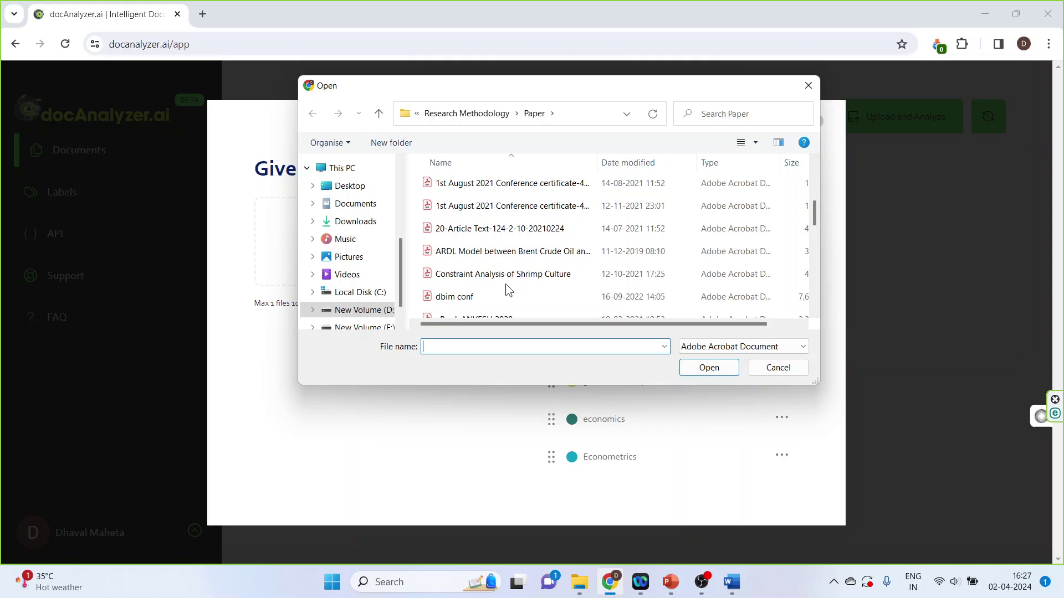
left_click(501, 253)
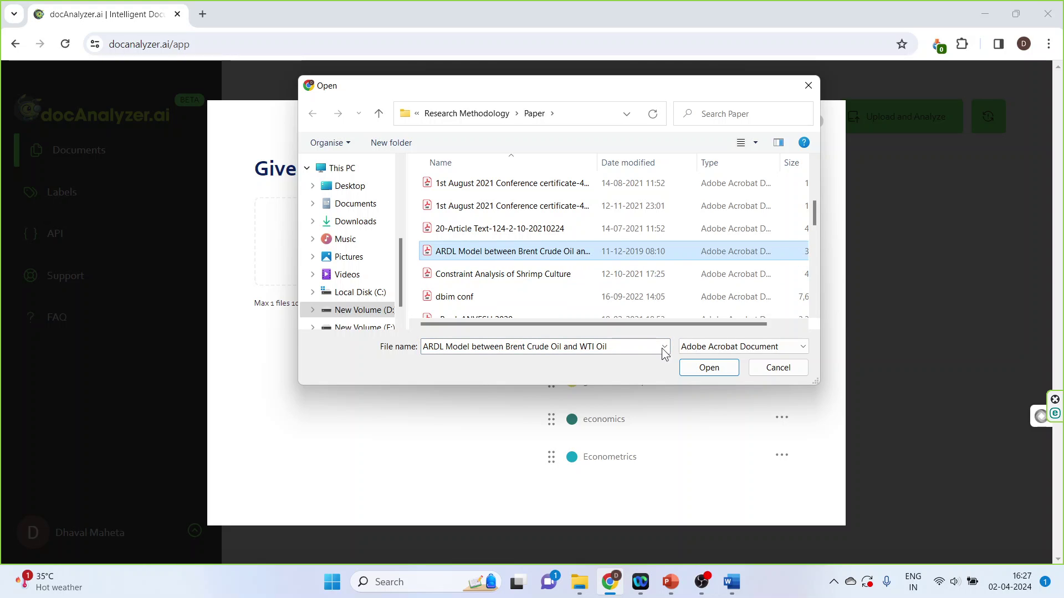
left_click(709, 368)
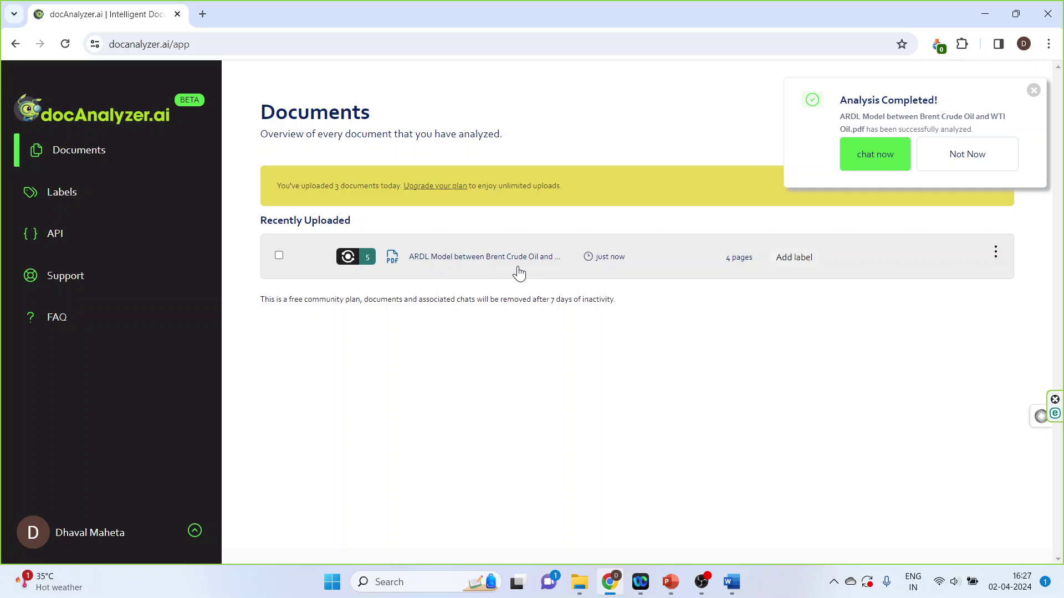
- Create a new 'globalization' label and attach it to the ARDL Model paper
left_click(795, 259)
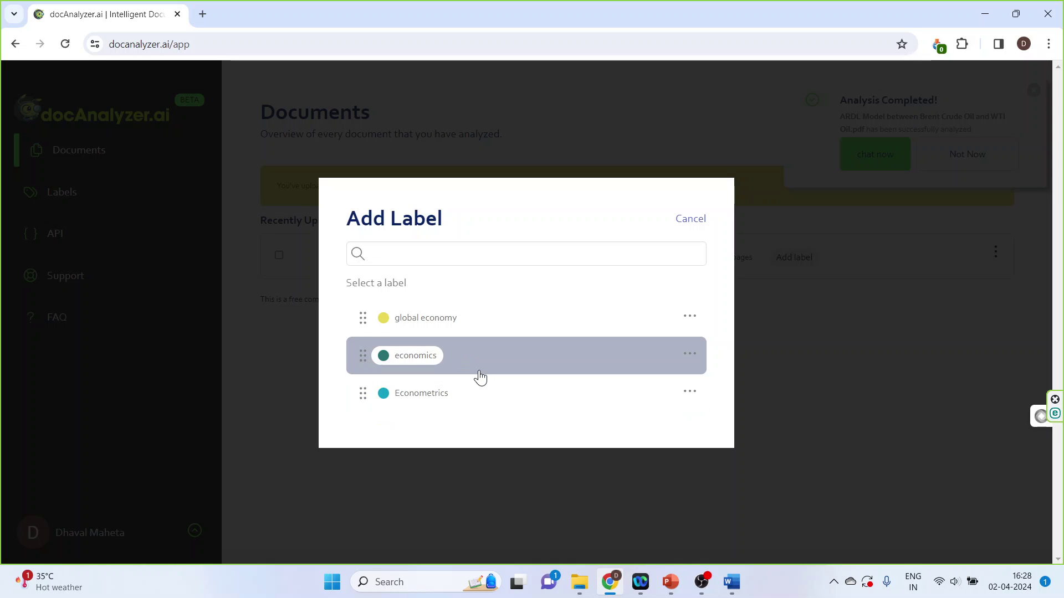
left_click(398, 256)
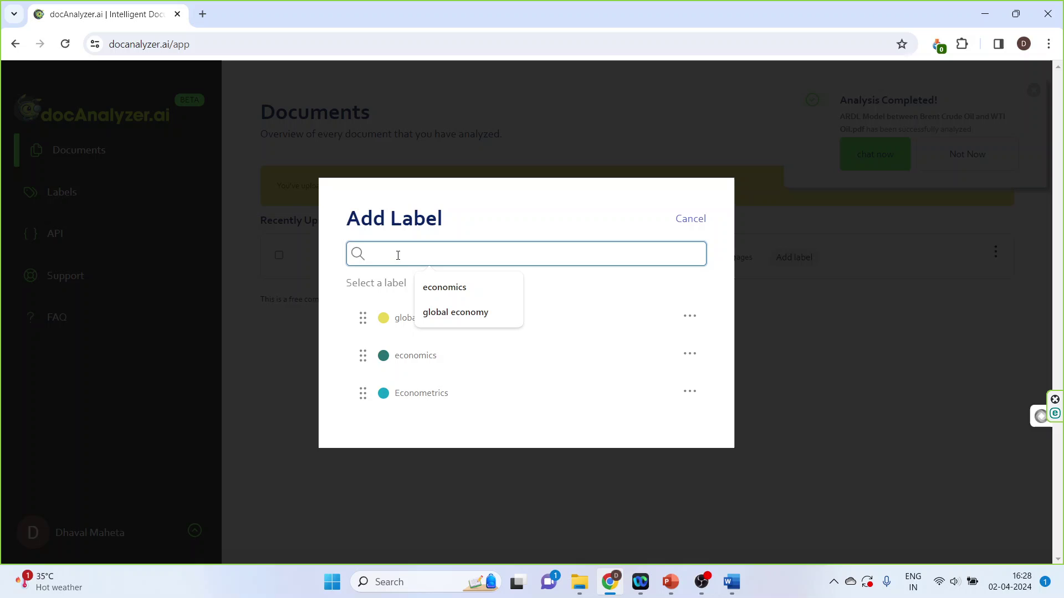
type("glob")
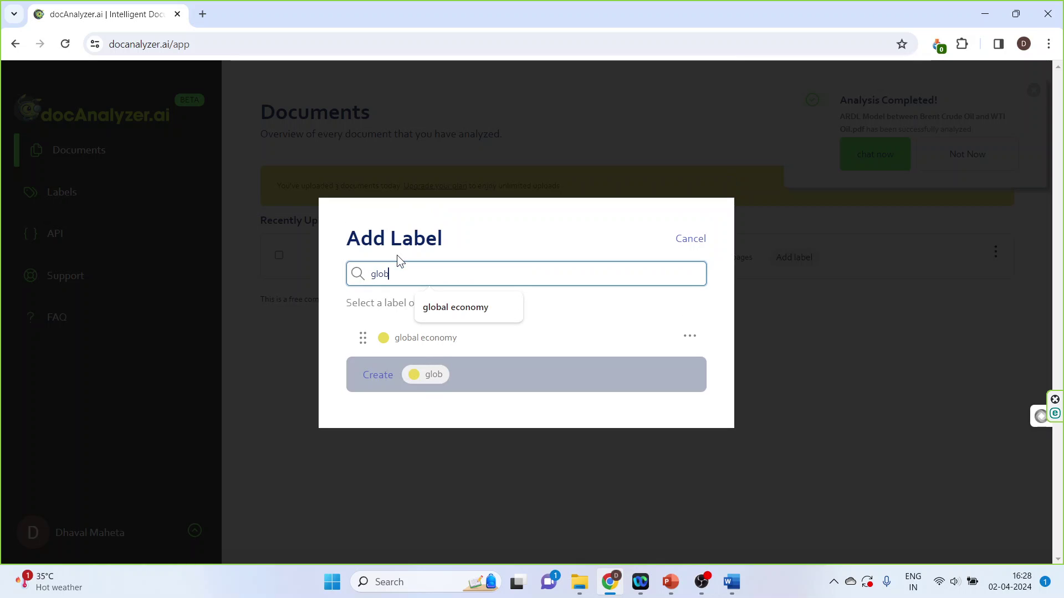
type("al")
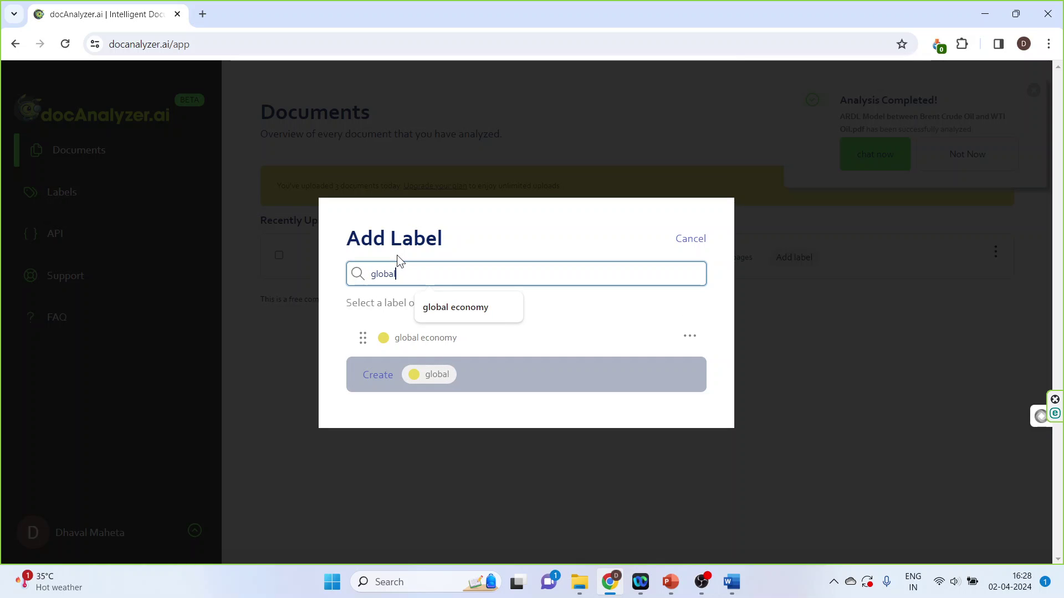
type("ization")
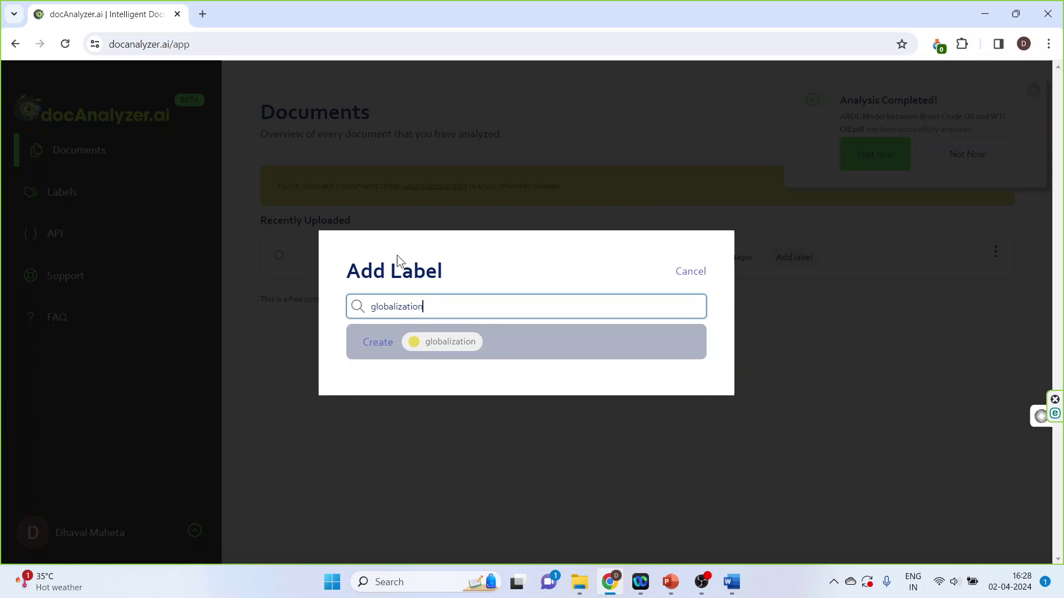
left_click(386, 348)
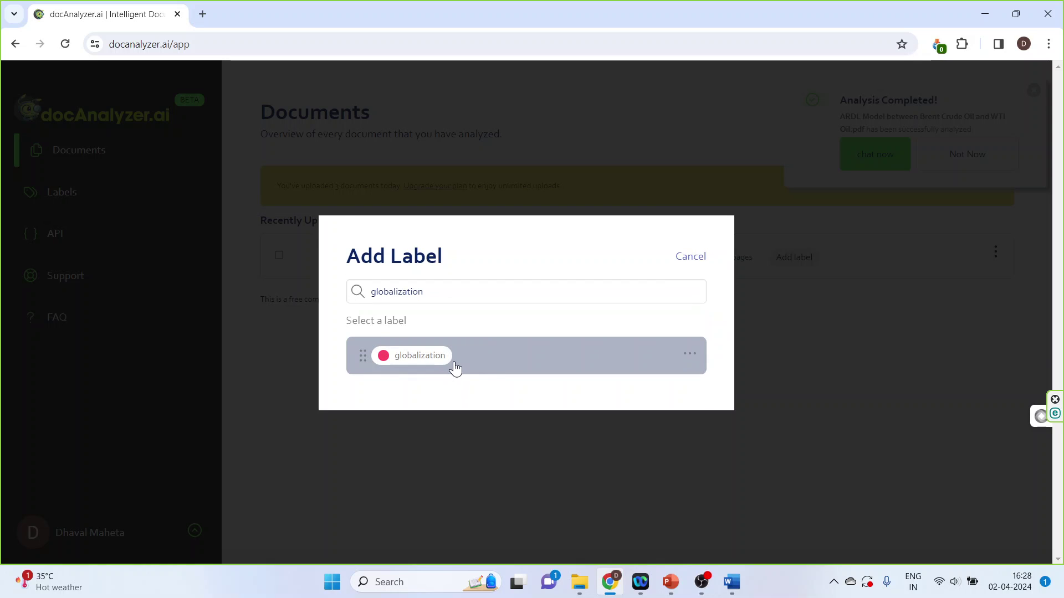
left_click(420, 355)
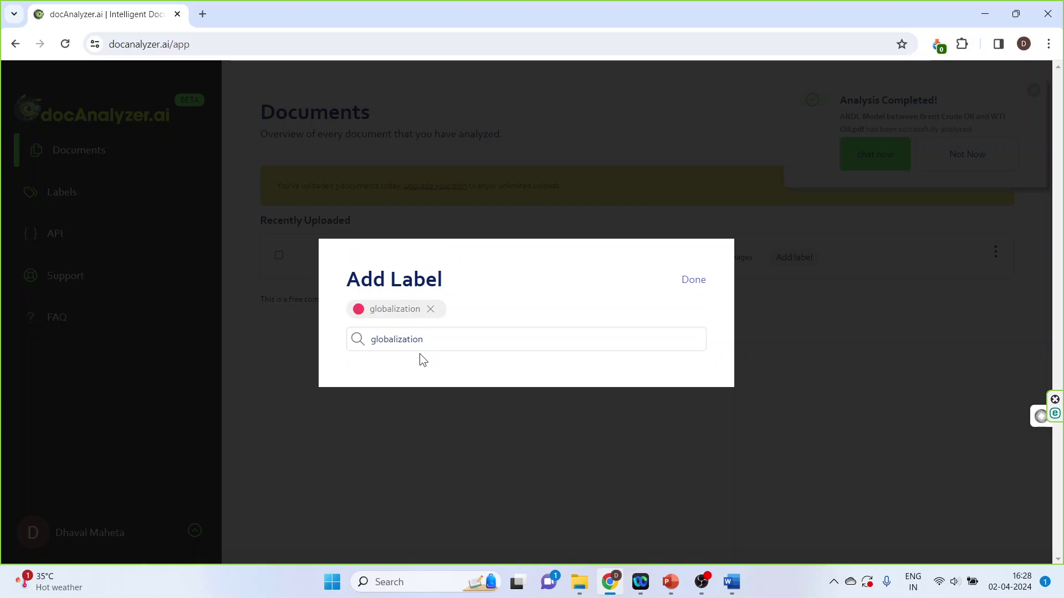
left_click(693, 280)
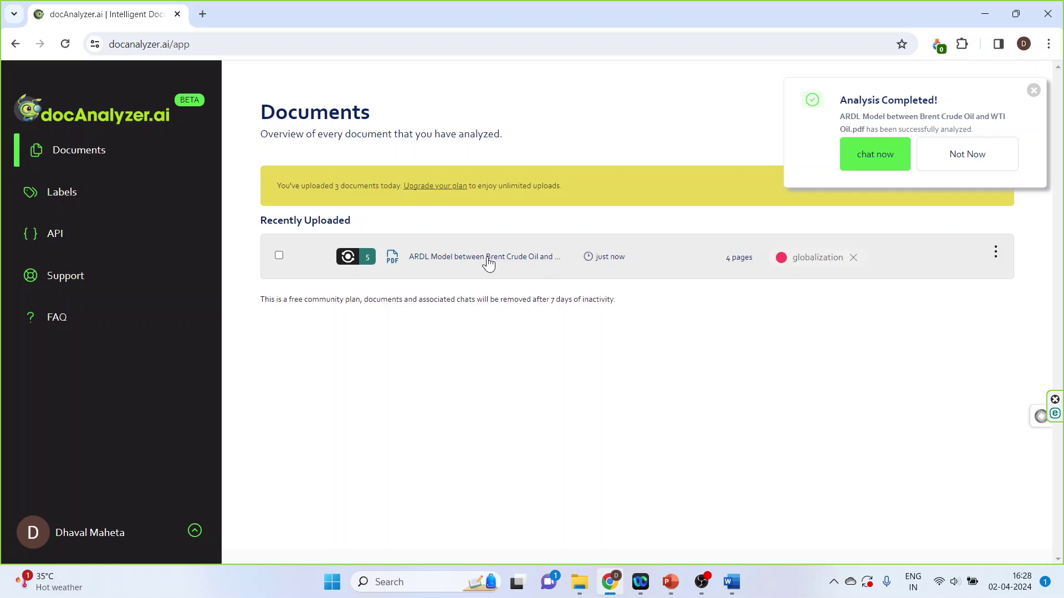
- Open a chat with the ARDL paper and ask 'summarize the paper'
left_click(878, 161)
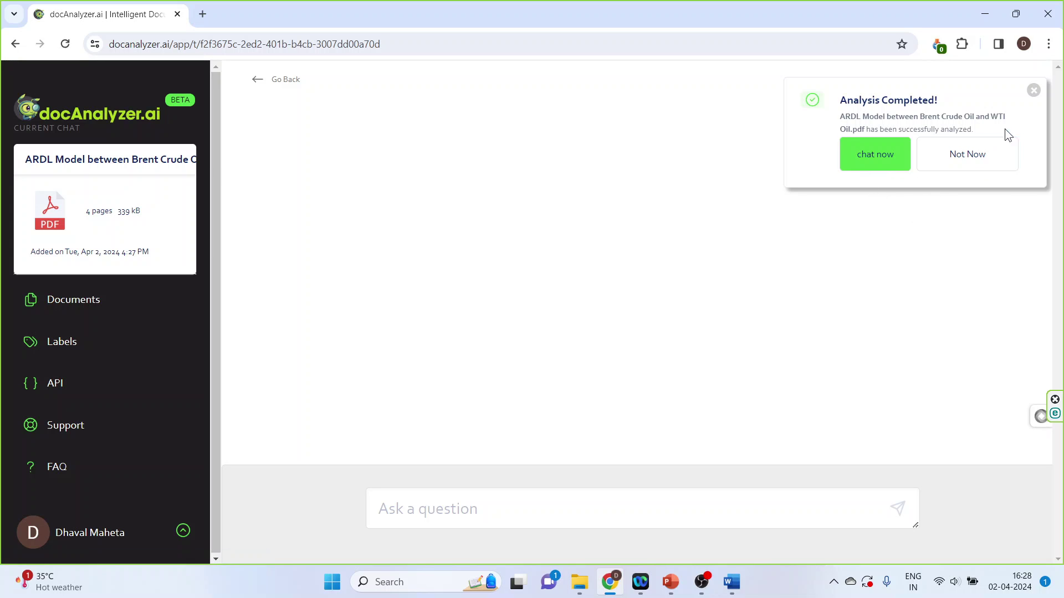
left_click(1033, 90)
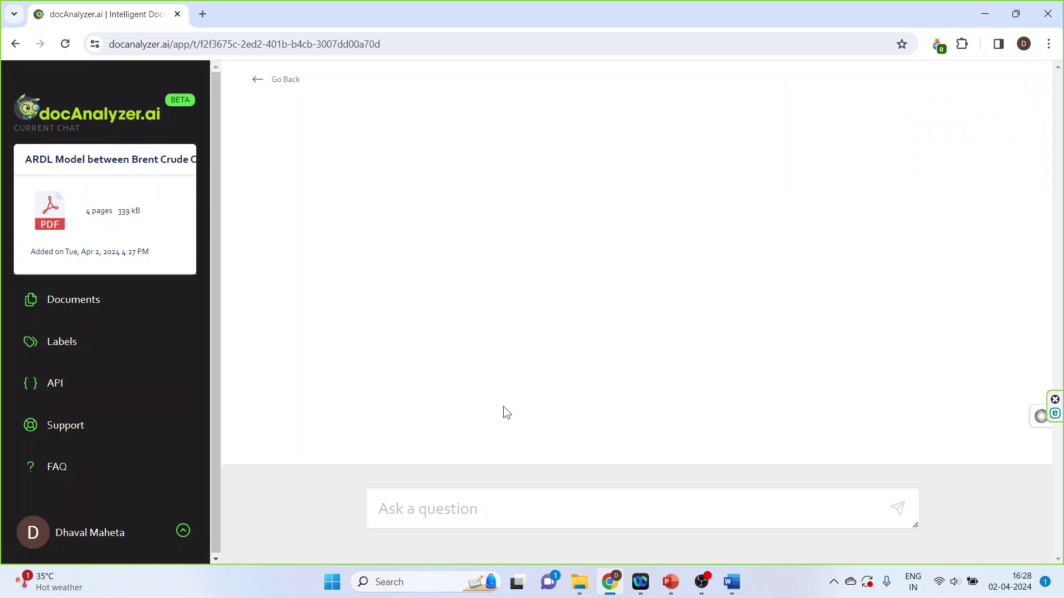
left_click(436, 508)
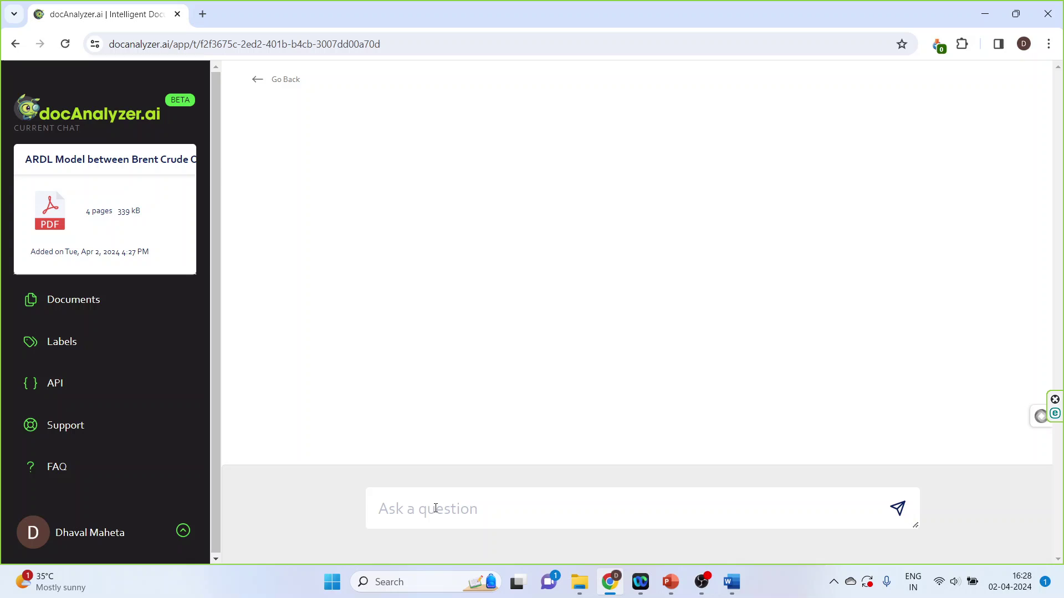
type("summari")
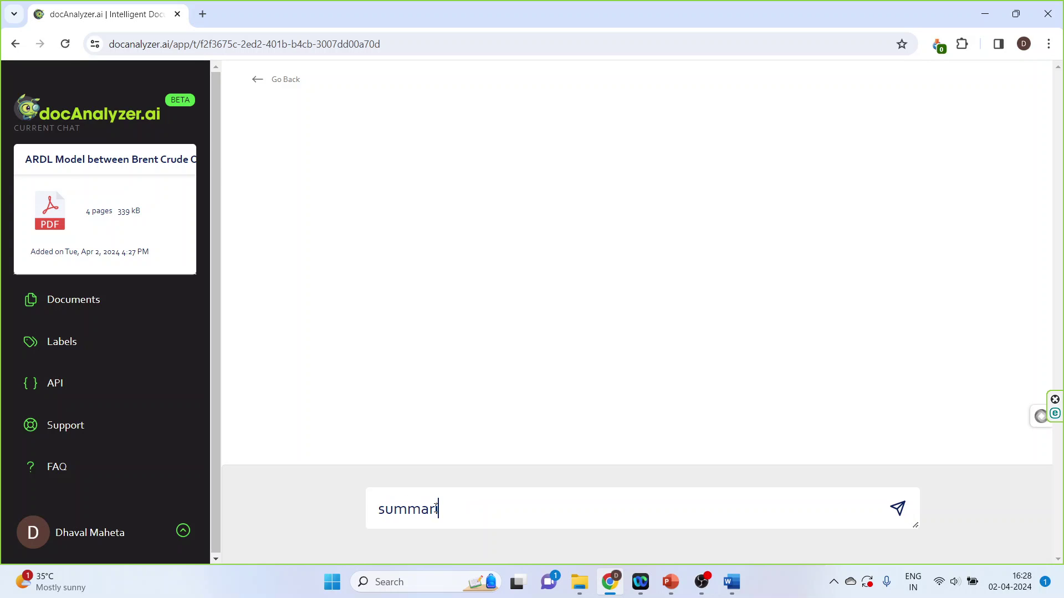
type("ze the pape")
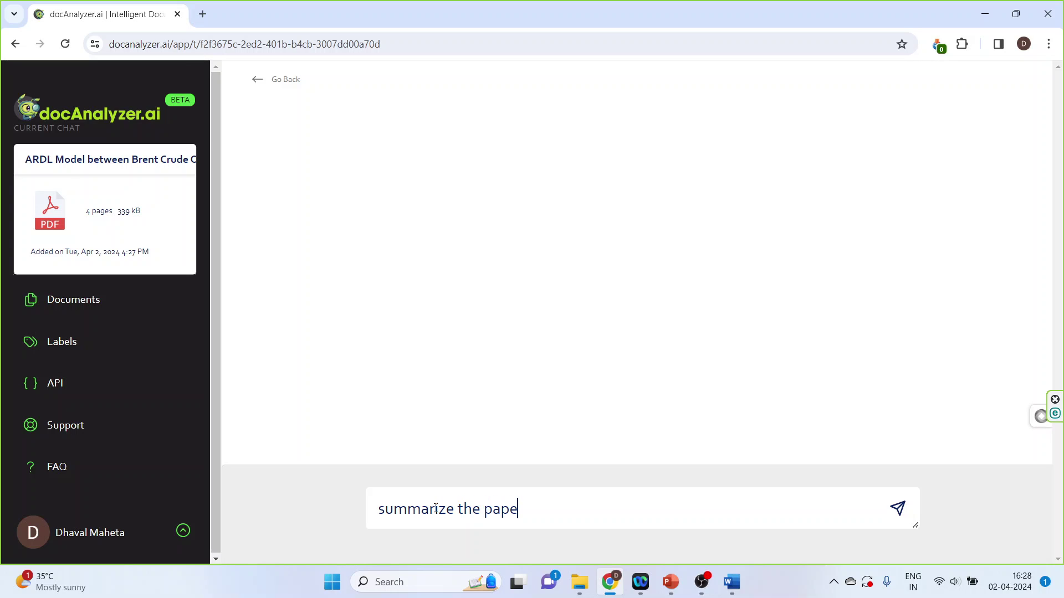
type("r")
key("Return")
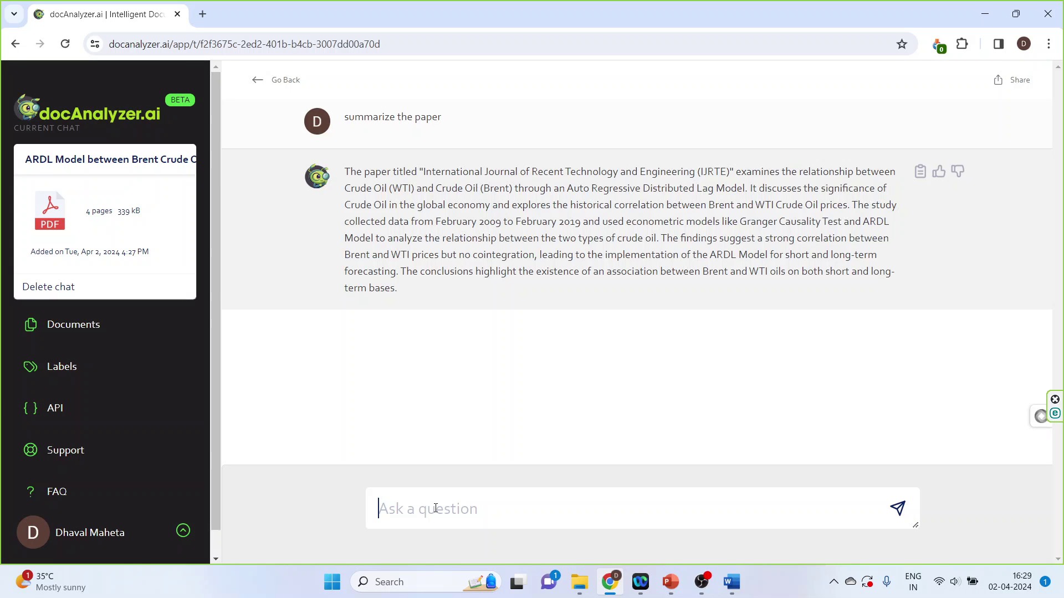
- Ask the chat to 'critically discuss the paper'
type("dis")
key("BackSpace")
key("BackSpace")
key("BackSpace")
type("c")
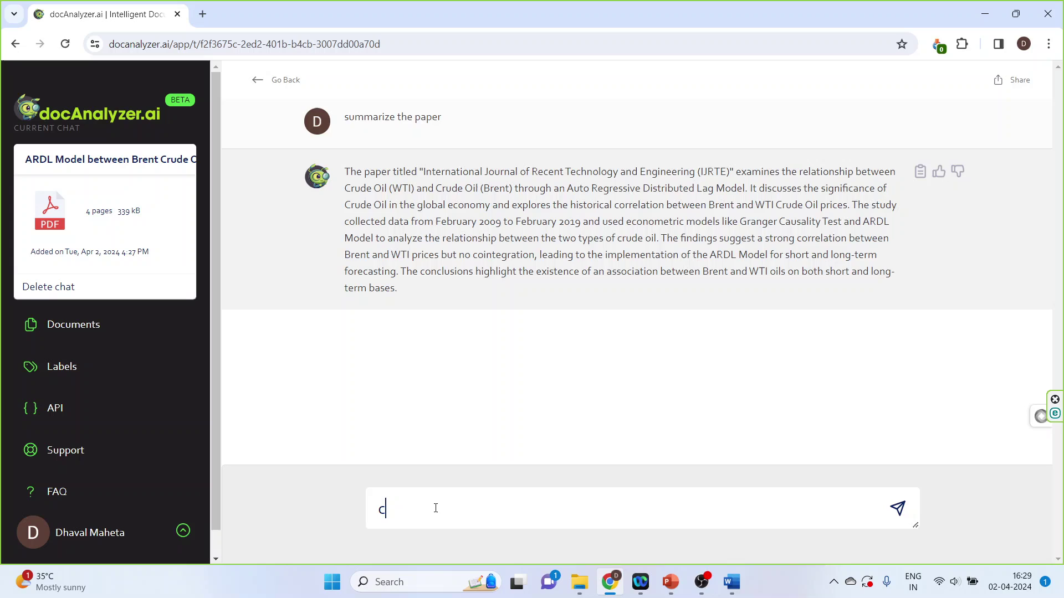
type("riticall")
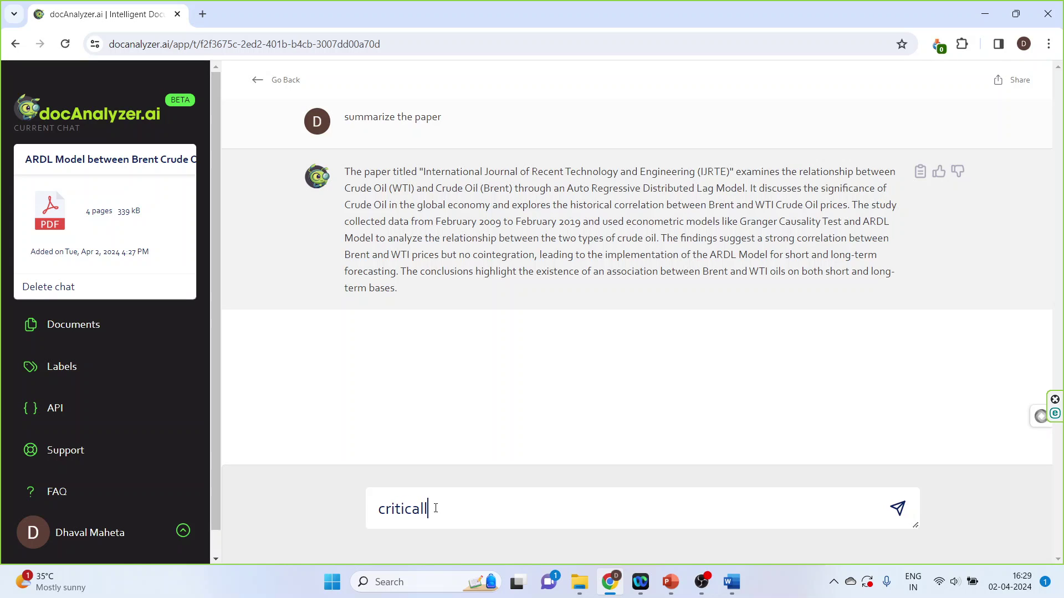
type("y discuss the paper")
key("Return")
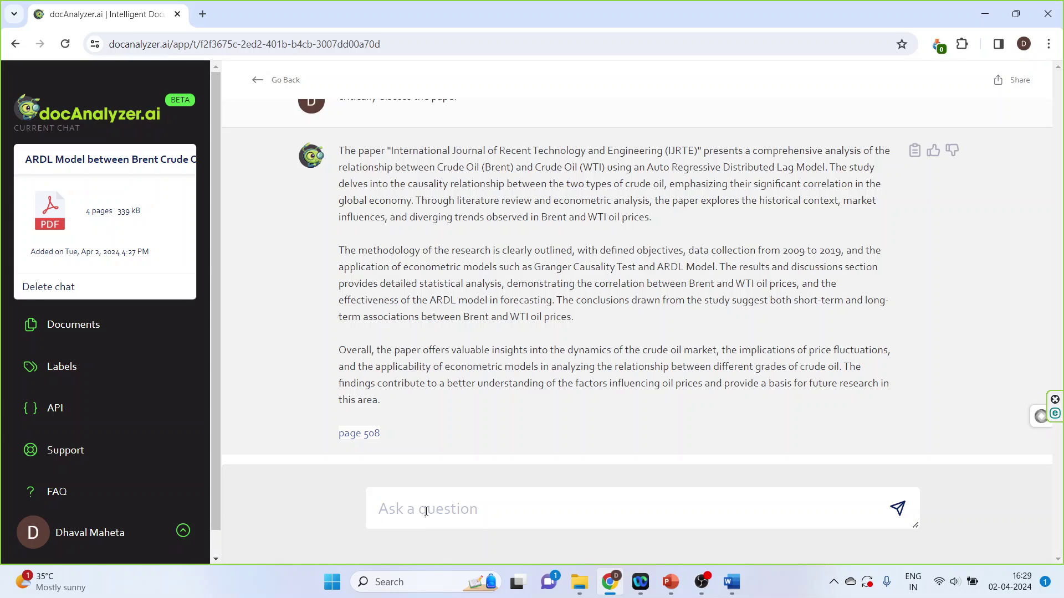
- Ask the chat to 'suggest future scope of research'
type("suggest")
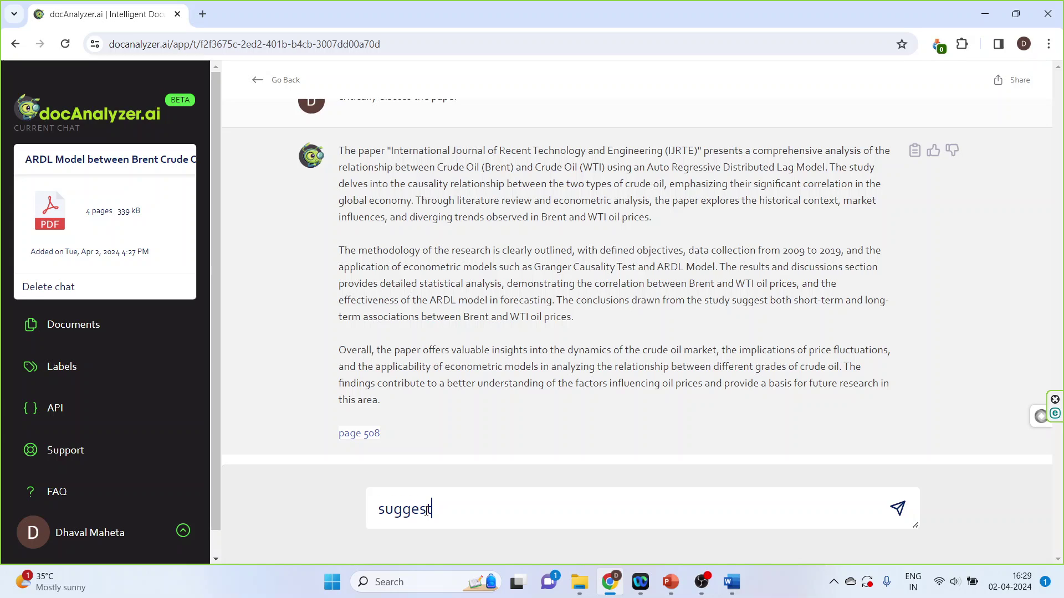
type(" future scope ")
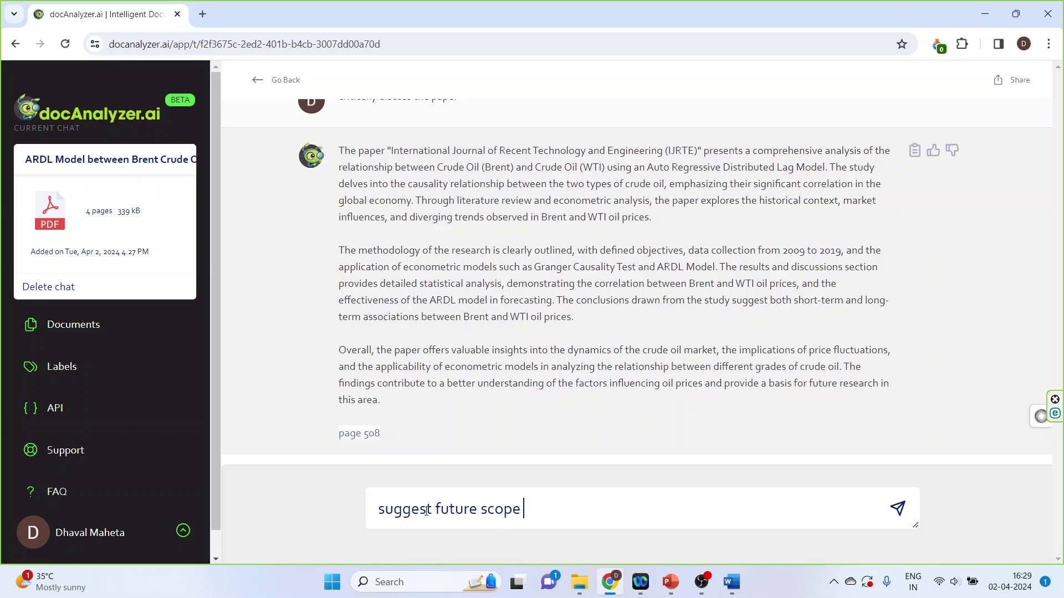
type("of research")
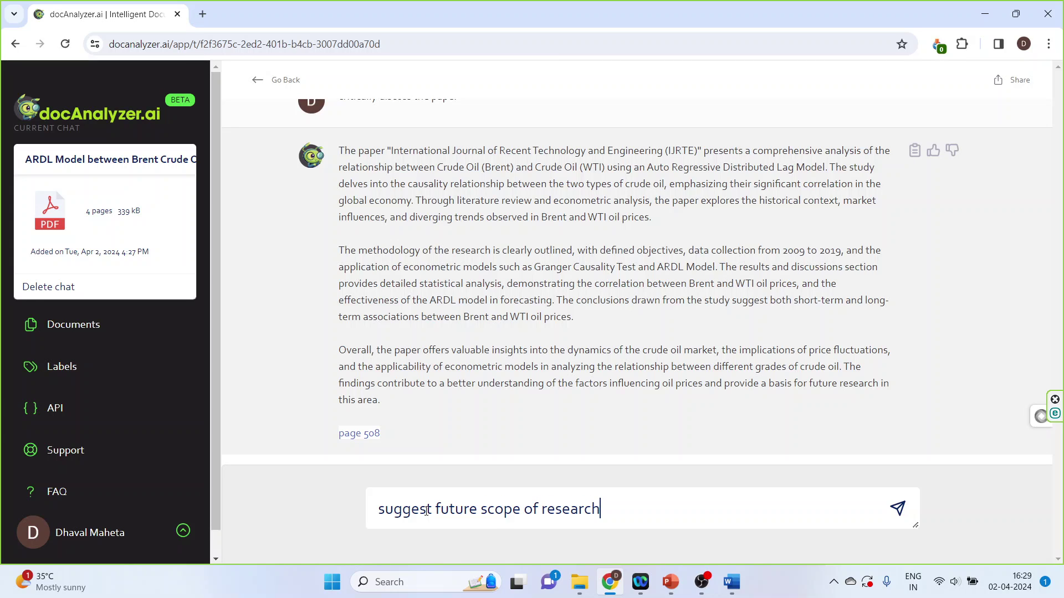
key("Return")
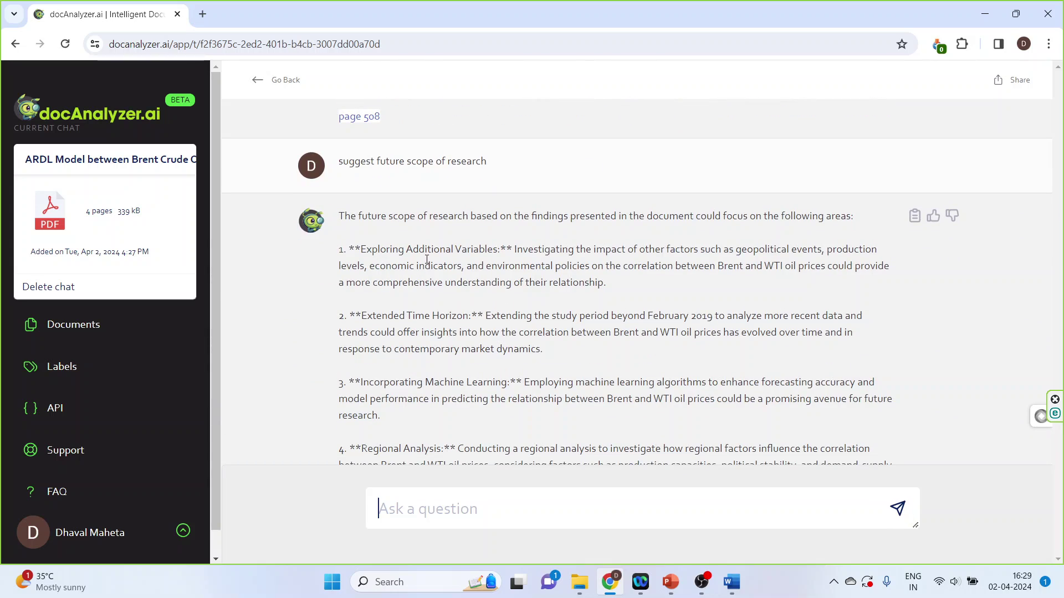
- Ask 'suggest some similar papers for further reading', then return to the Documents page
scroll(427, 260, "down", 3)
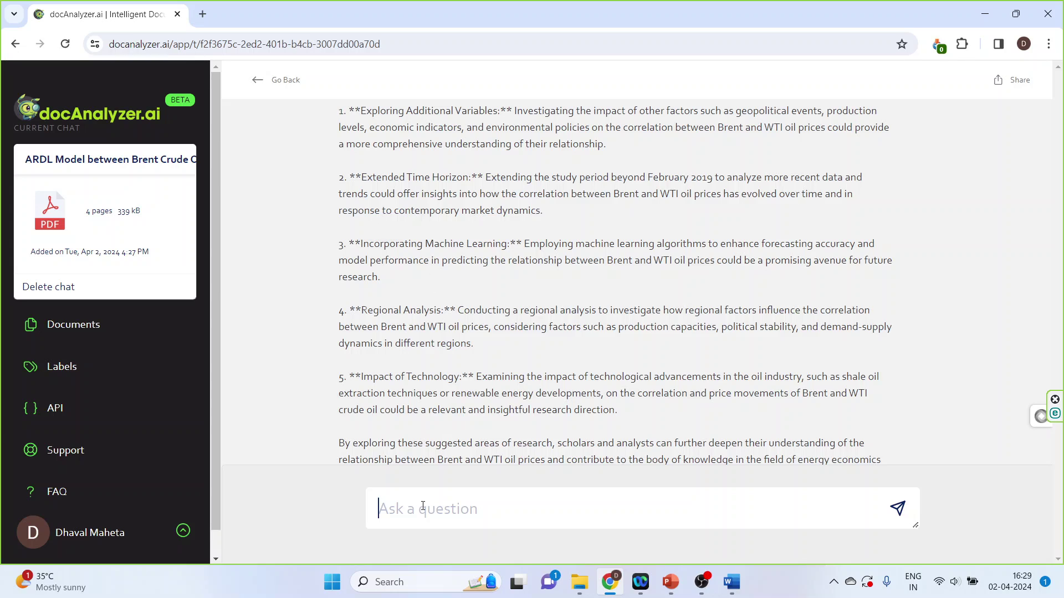
type("sugge")
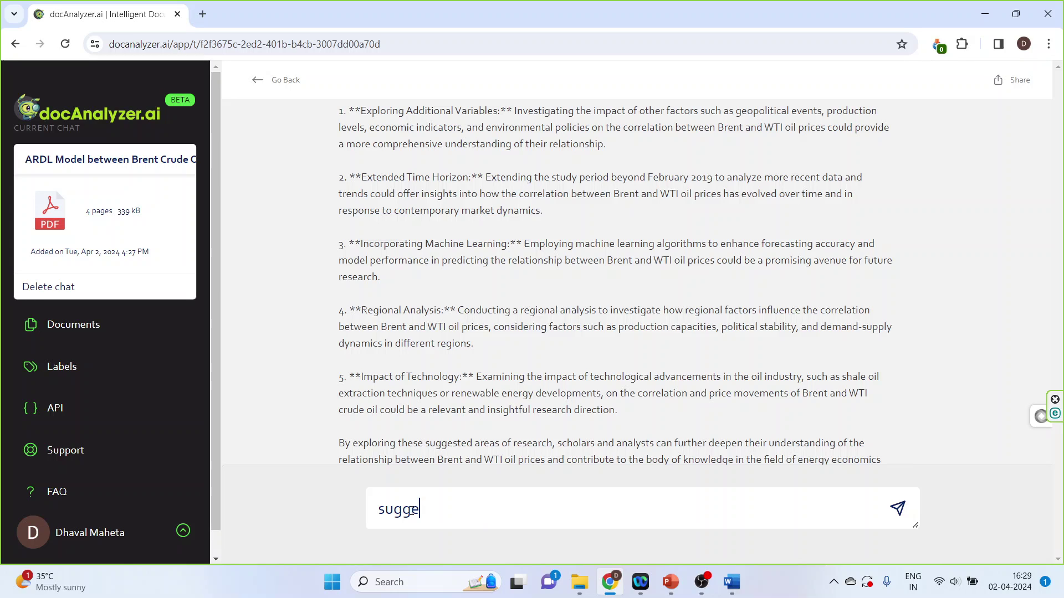
type("st some")
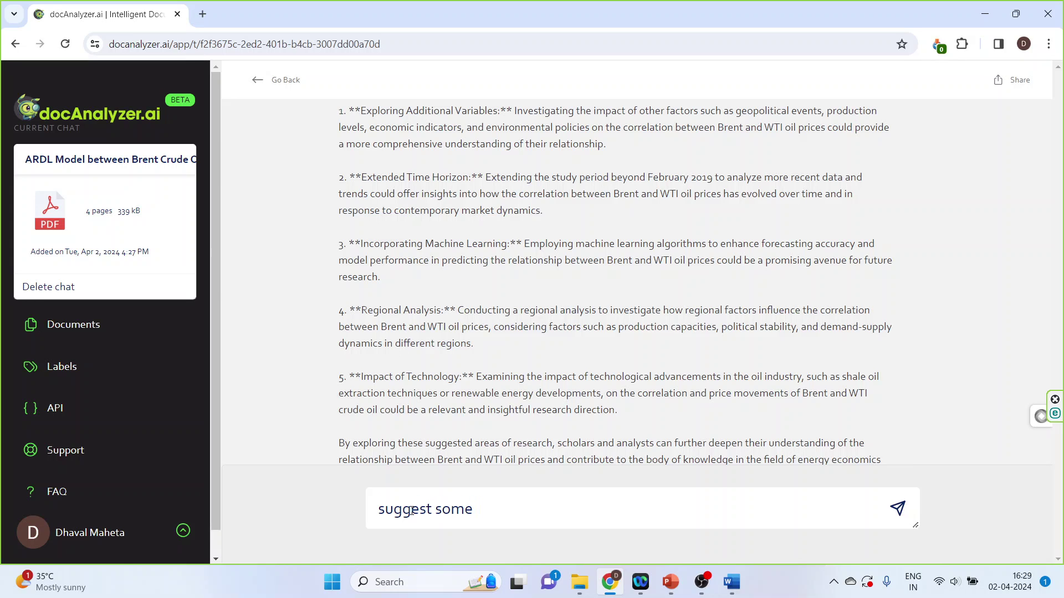
type("rmore")
key("BackSpace")
key("BackSpace")
key("BackSpace")
key("BackSpace")
type("similar")
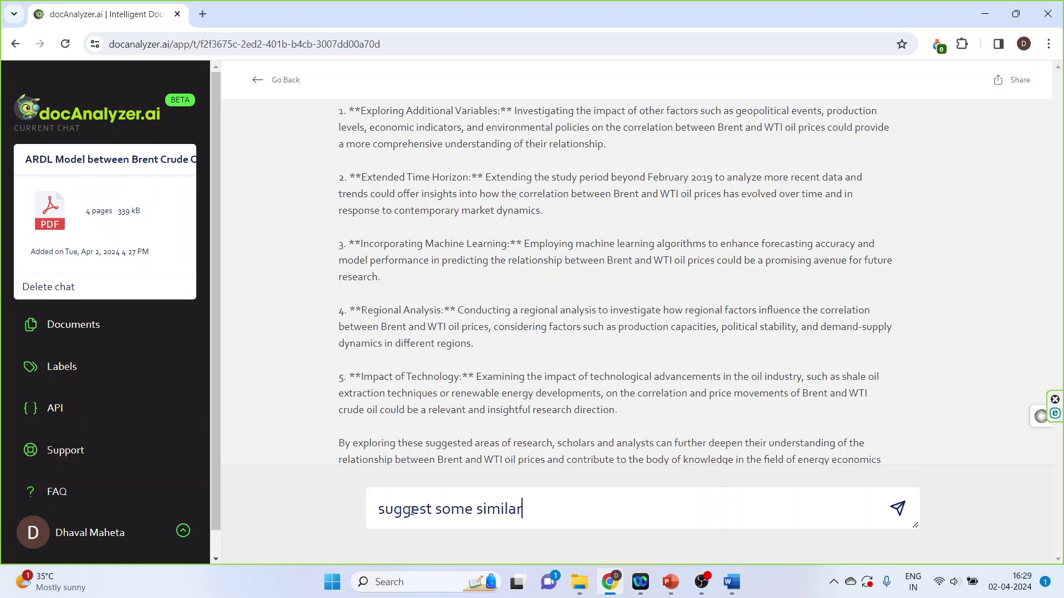
type(" papers fo")
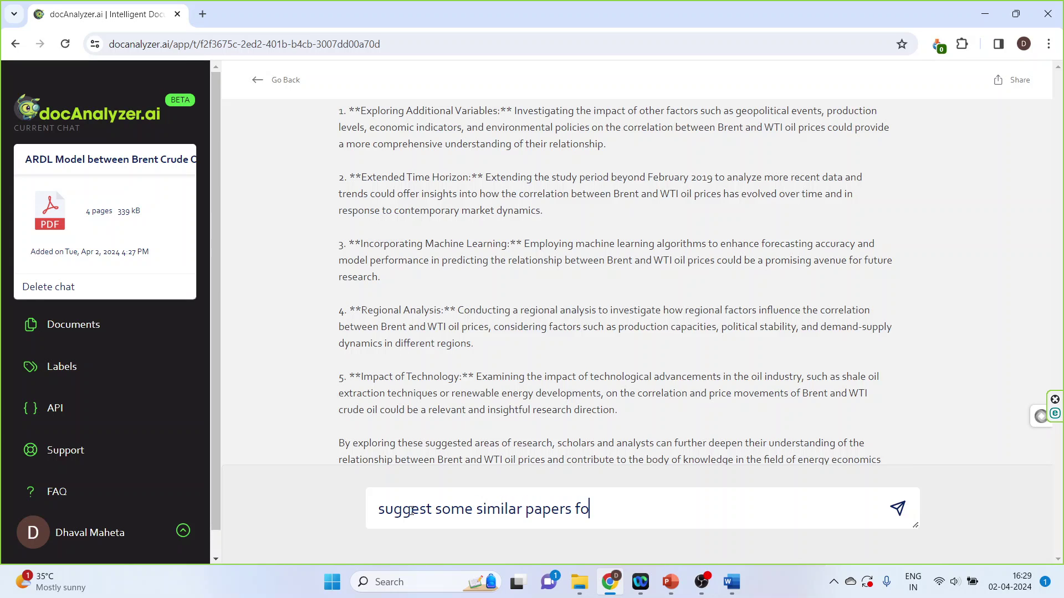
type("r futhe")
type("hter")
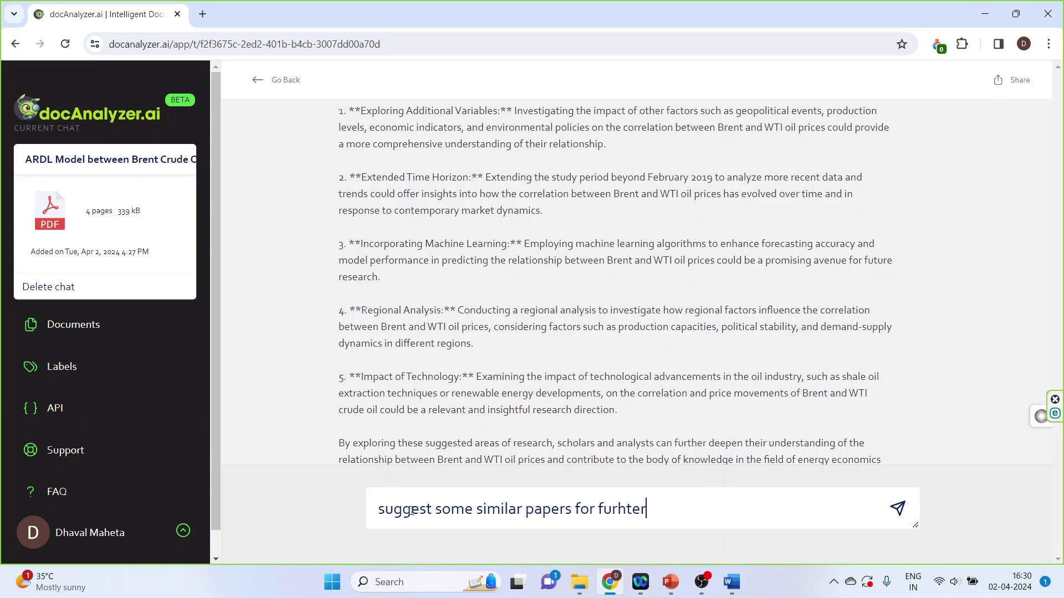
key("BackSpace")
key("BackSpace")
key("BackSpace")
key("BackSpace")
type("ther reading")
key("Return")
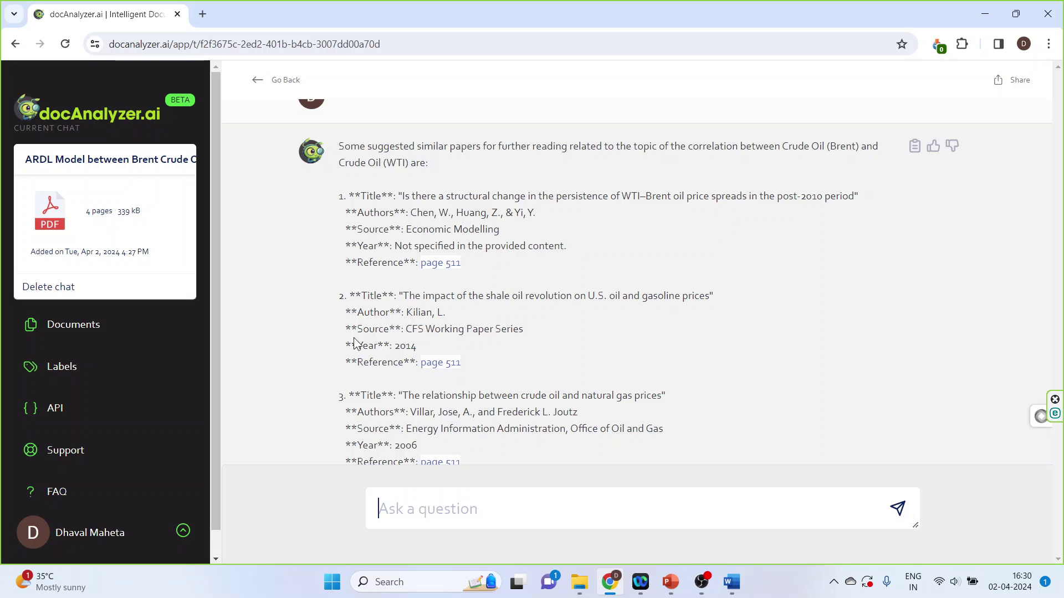
key("alt+Left")
key("ctrl+plus")
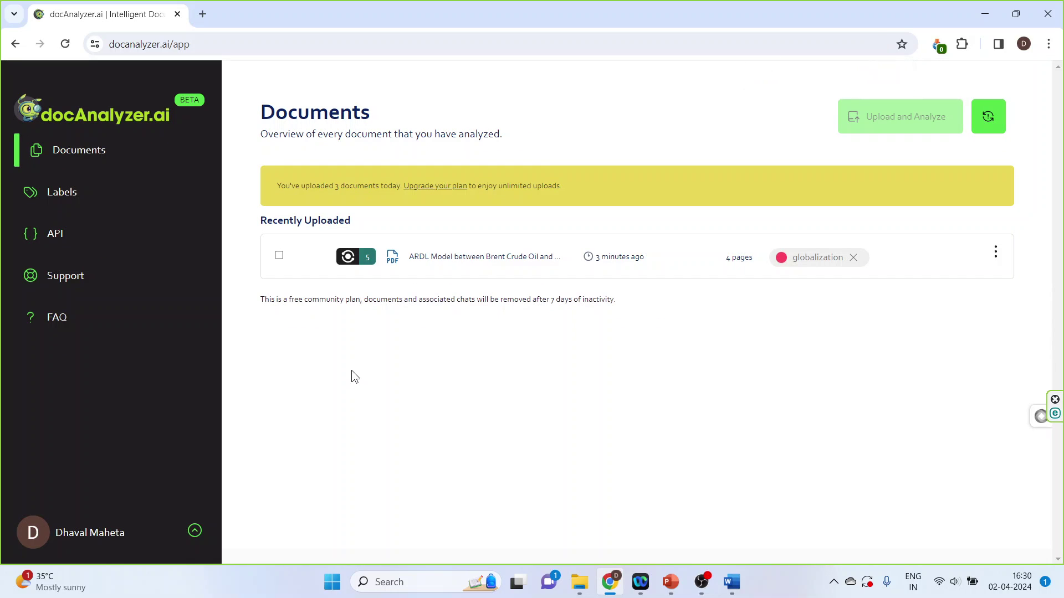
- Open the Labels page to confirm globalization is attached to one document
left_click(75, 199)
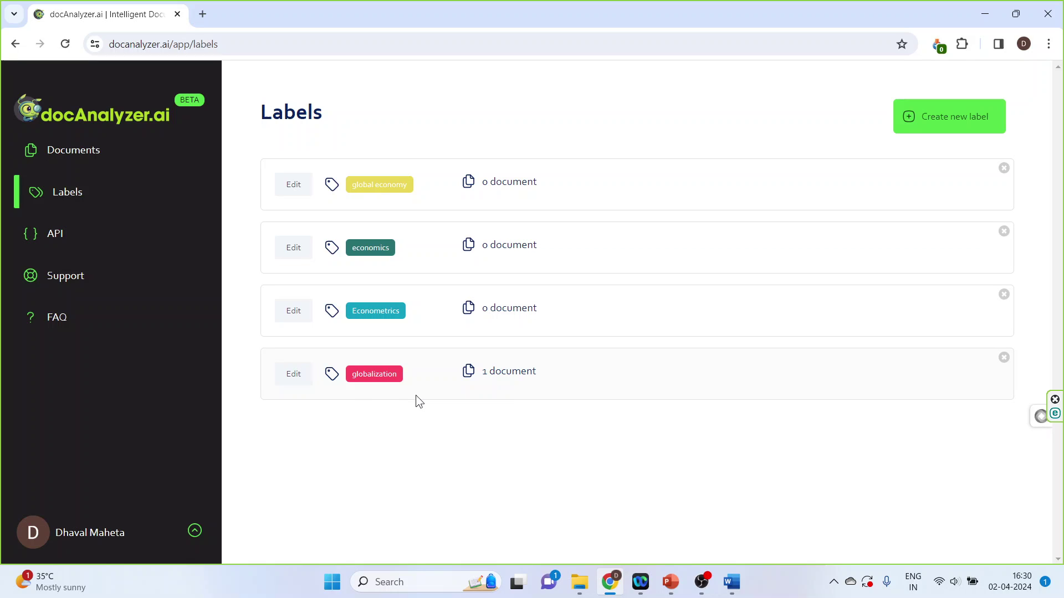
- Switch to PowerPoint and display slide 3 with the presenter's contact details
mouse_move(661, 578)
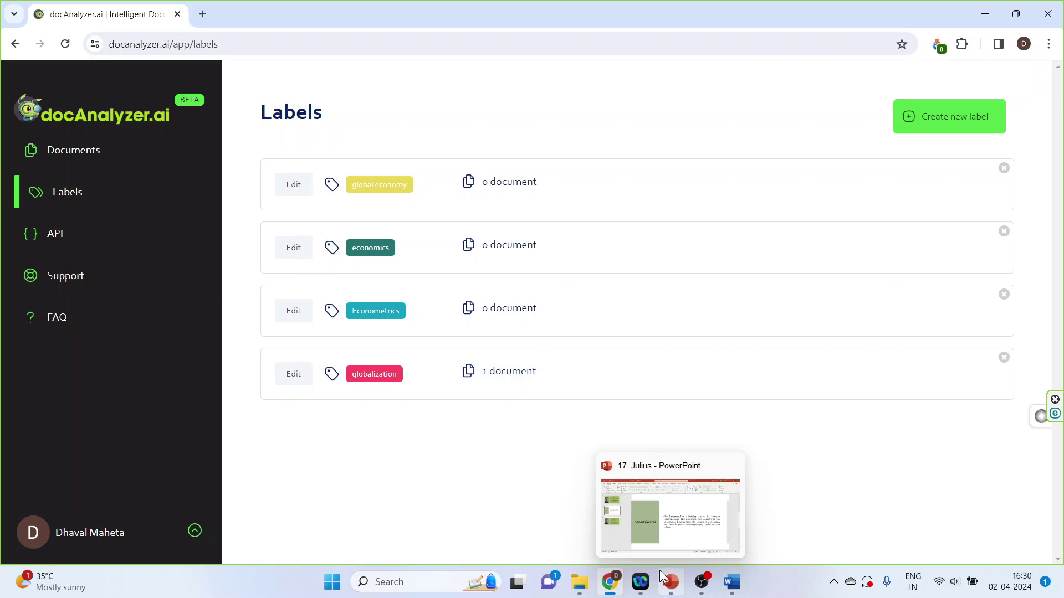
left_click(643, 506)
left_click(128, 328)
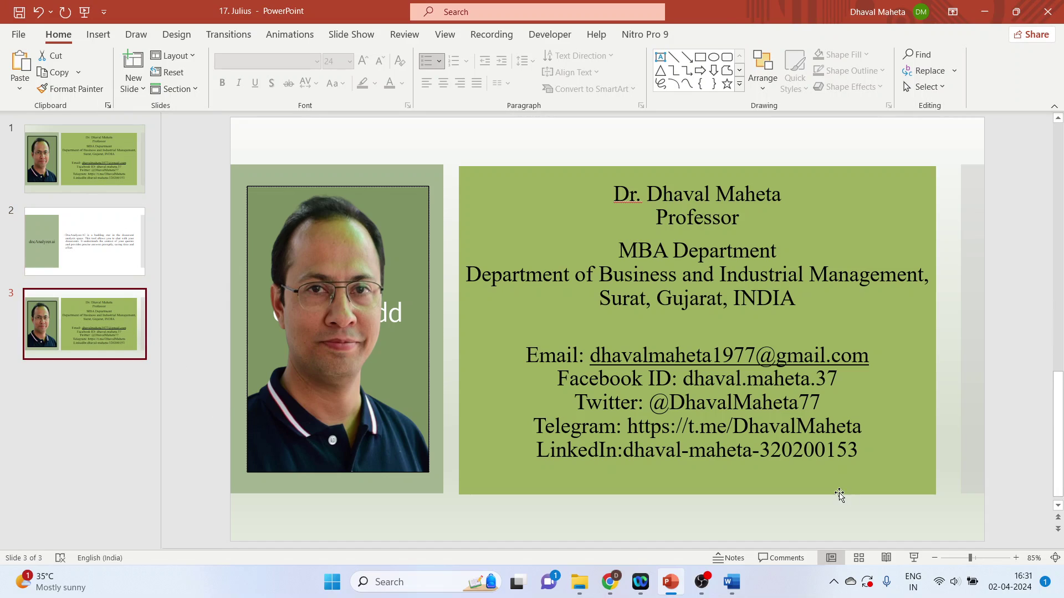